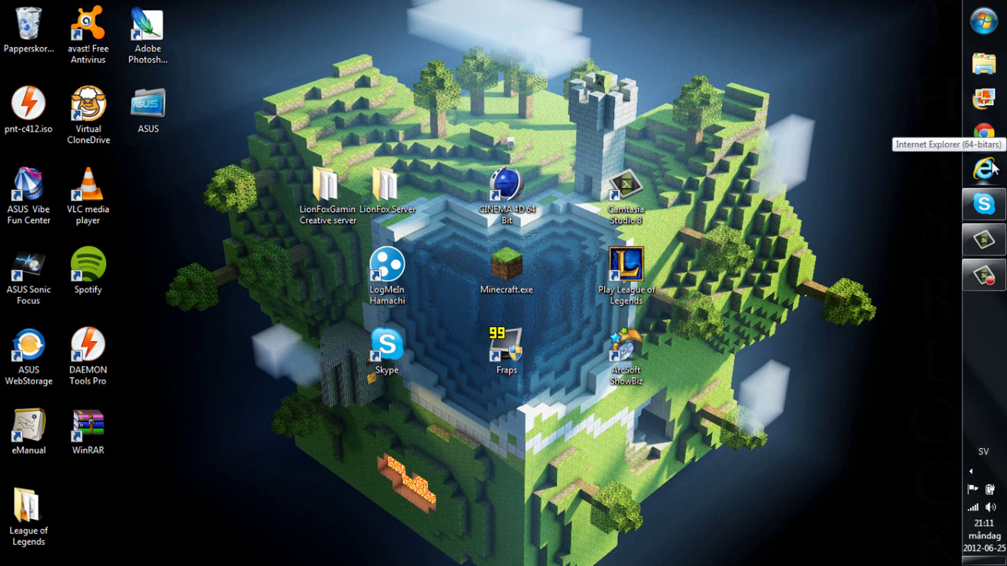
Launch Internet Explorer maximized, declining the default-browser prompt and permanently keeping the current colour scheme
click(972, 171)
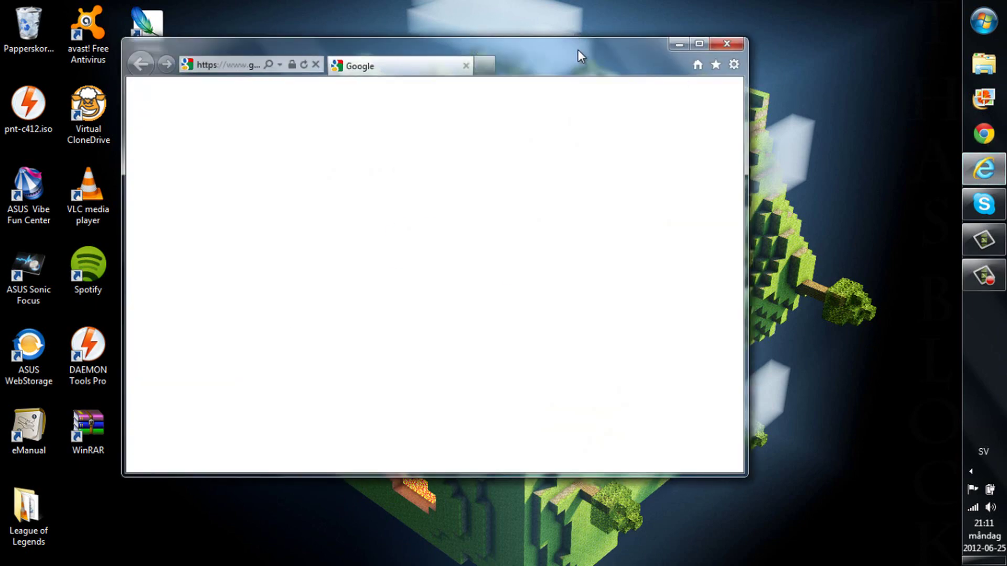
click(699, 44)
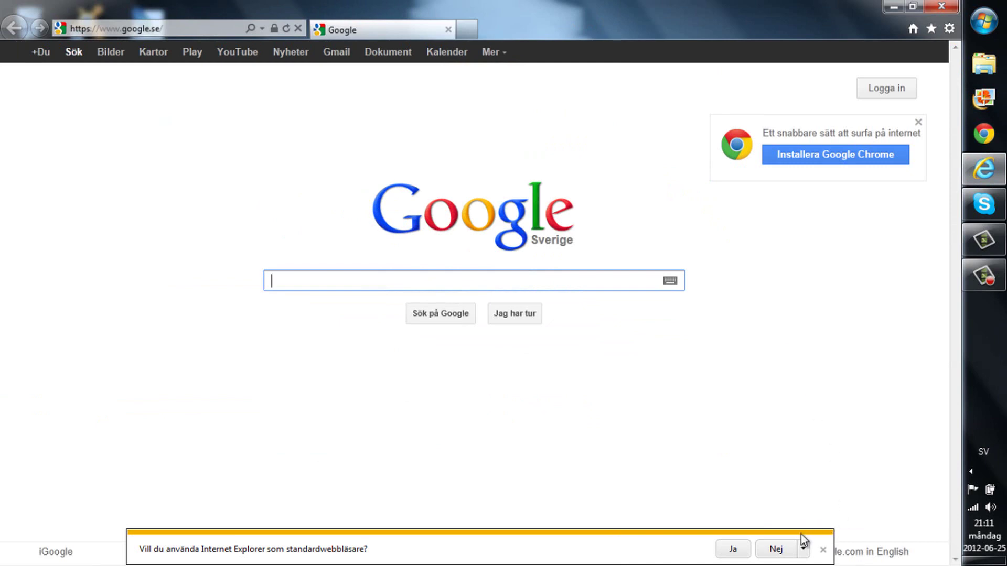
click(789, 549)
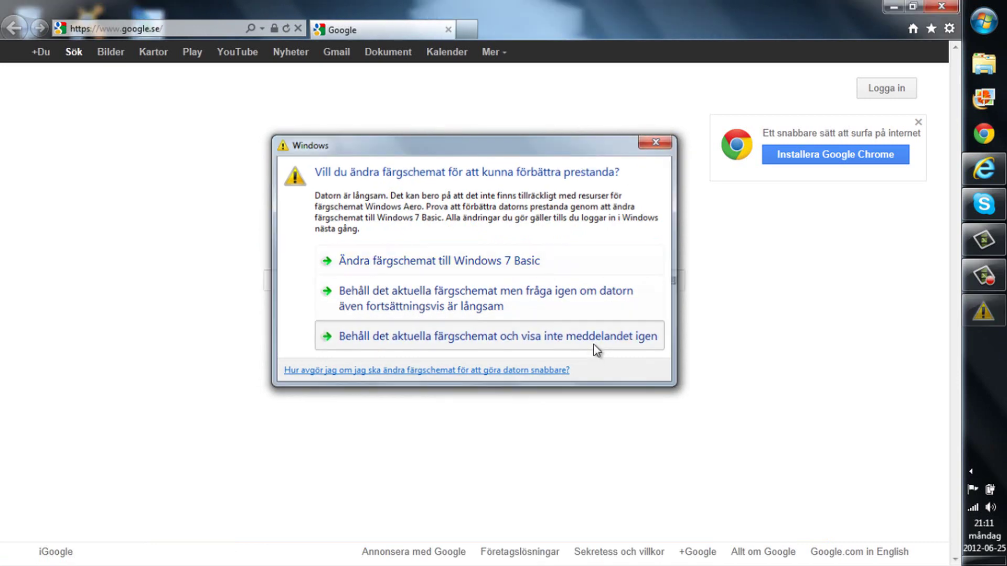
click(592, 338)
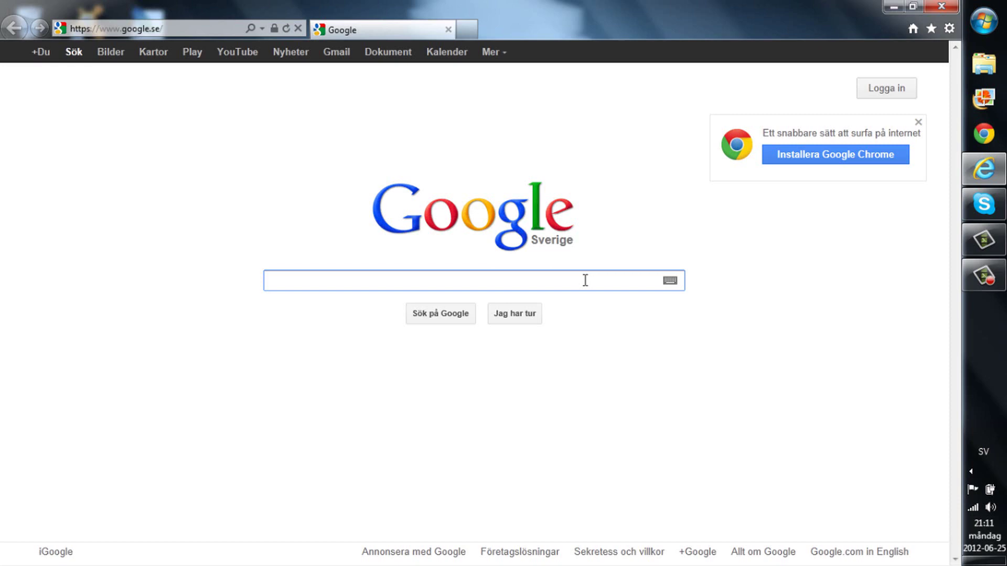
Search Google for 'java download' and go to java.com's Downloads page
text(java down)
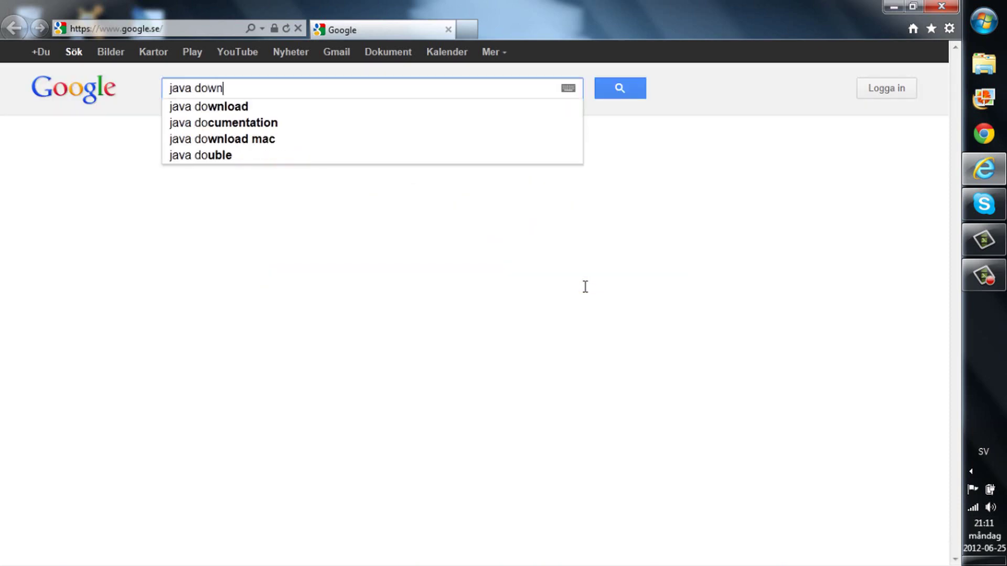
text(load)
key(Return)
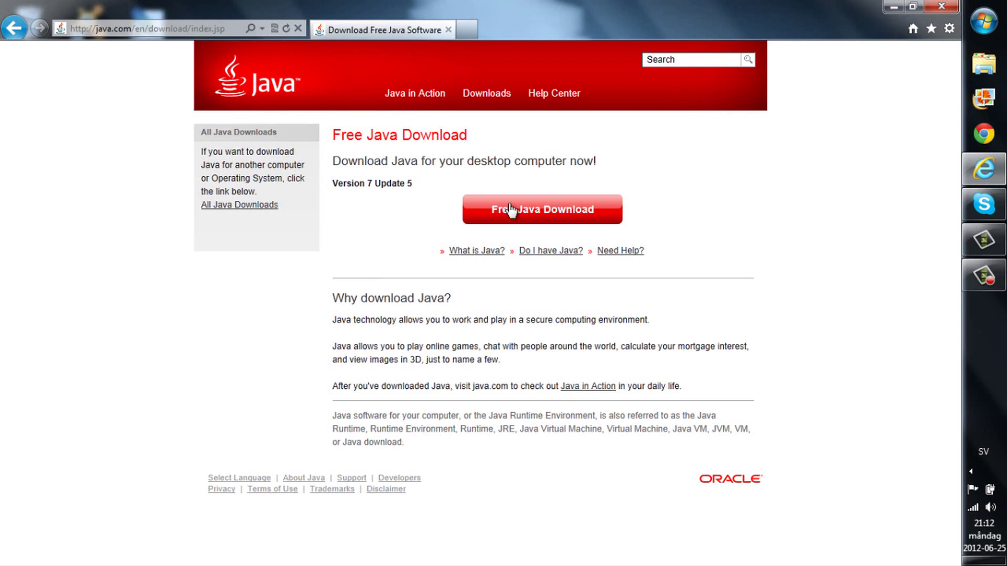
click(469, 104)
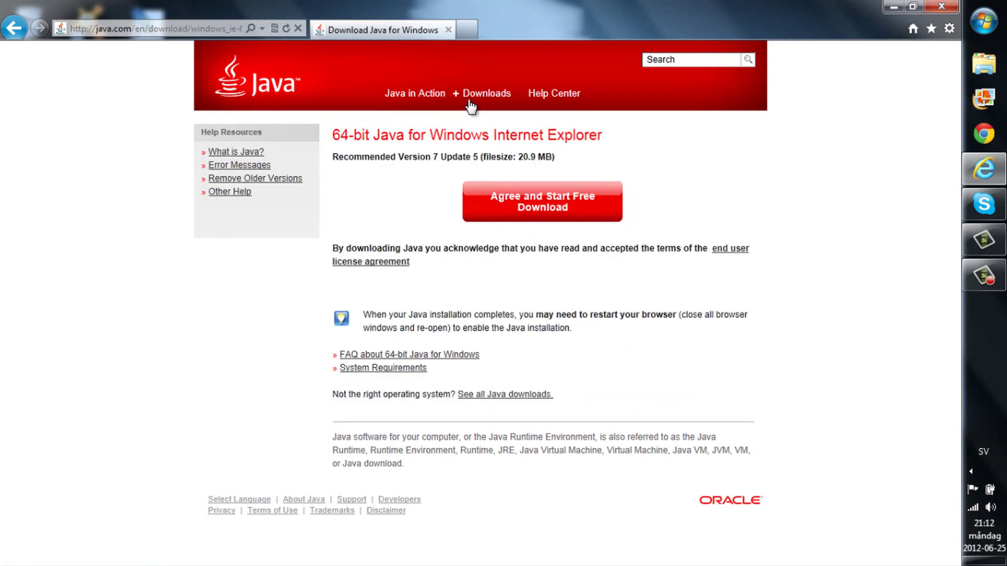
Open the 64-bit Java for Windows FAQ and highlight its platform and Internet Explorer browser lines
click(388, 357)
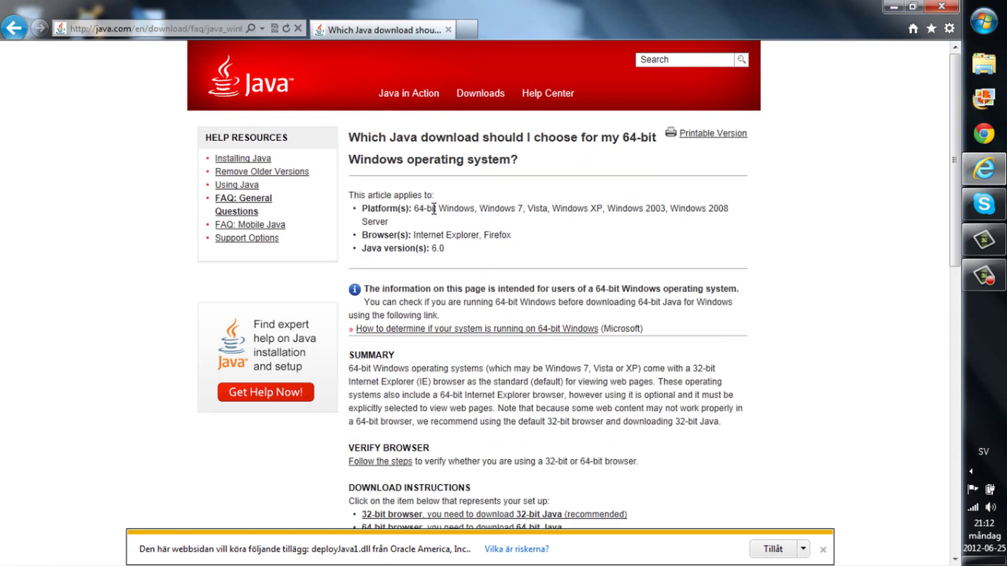
drag(527, 209, 591, 208)
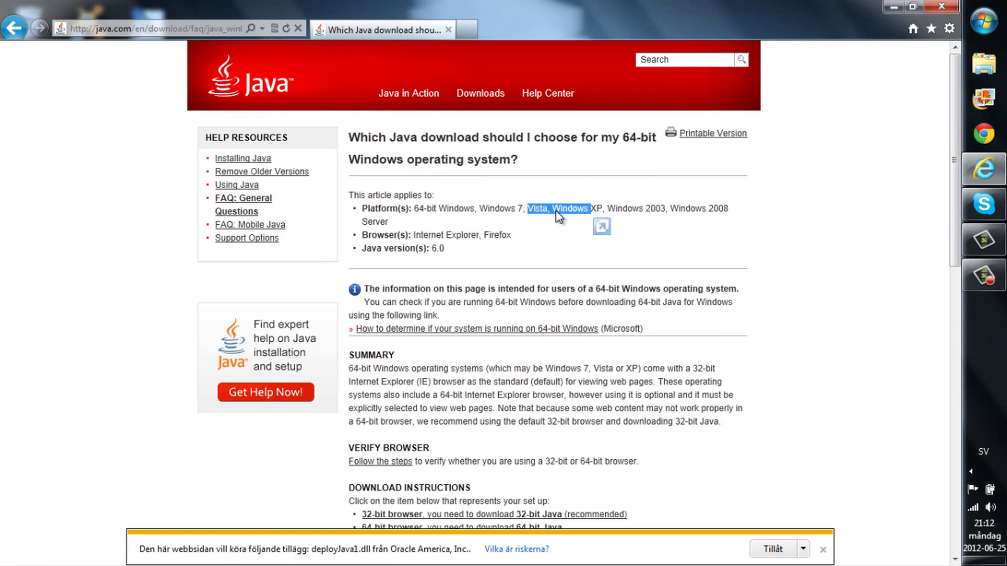
click(609, 206)
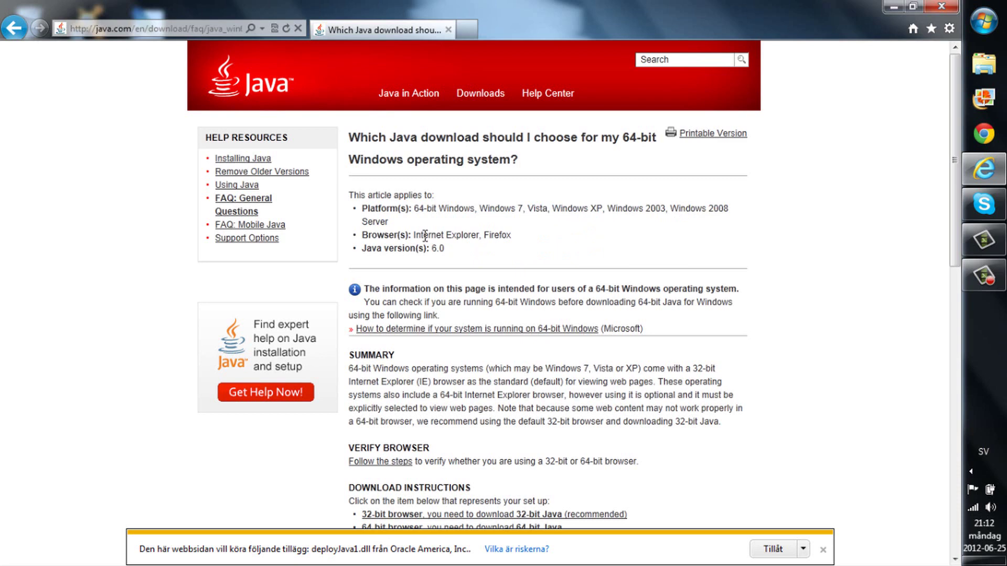
drag(424, 234, 346, 223)
click(452, 234)
click(541, 254)
Scroll to the Download Instructions and follow the '64-bit browser' link
scroll(71, 160, down, 1)
scroll(71, 160, down, 1)
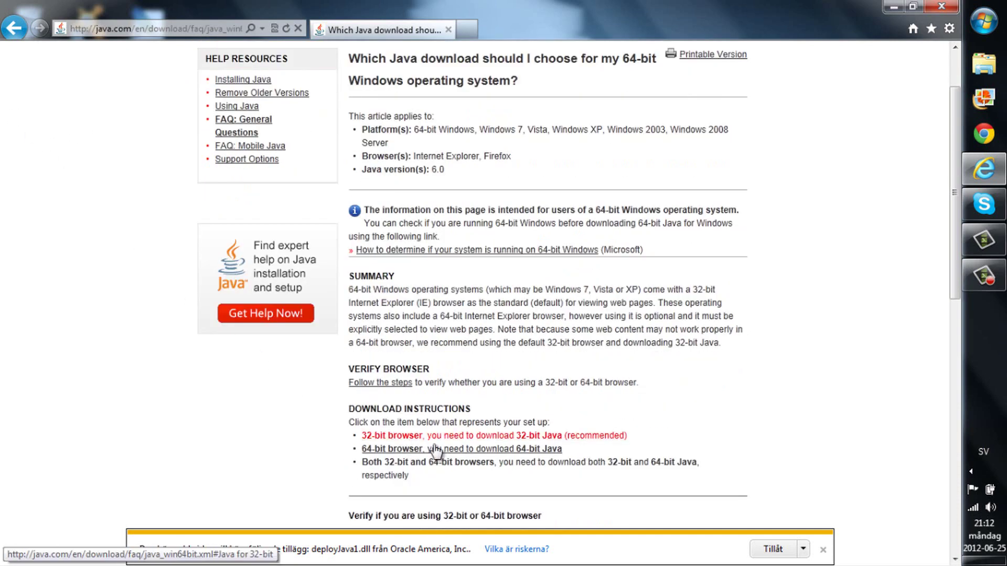
scroll(512, 360, down, 2)
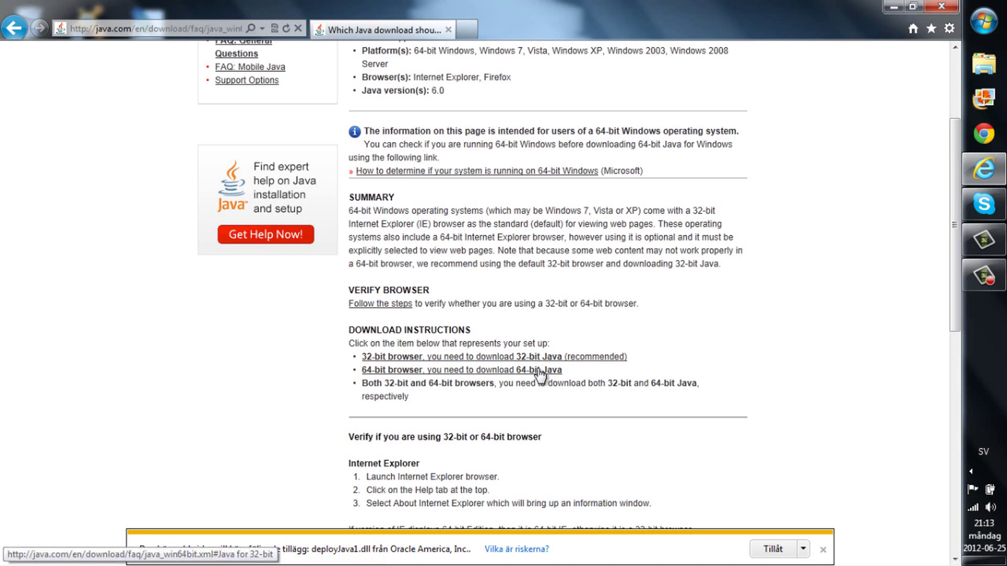
drag(538, 375, 621, 365)
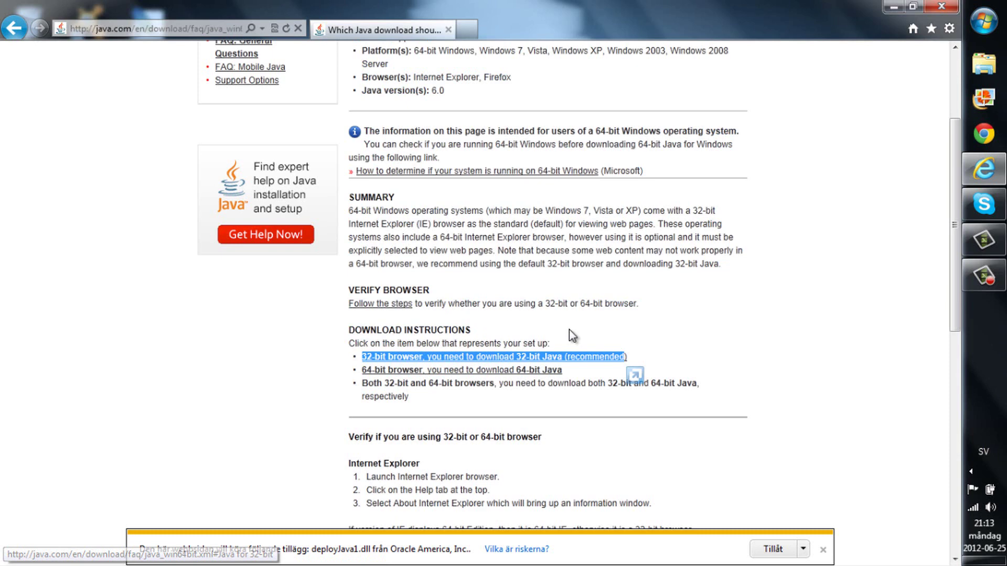
click(568, 329)
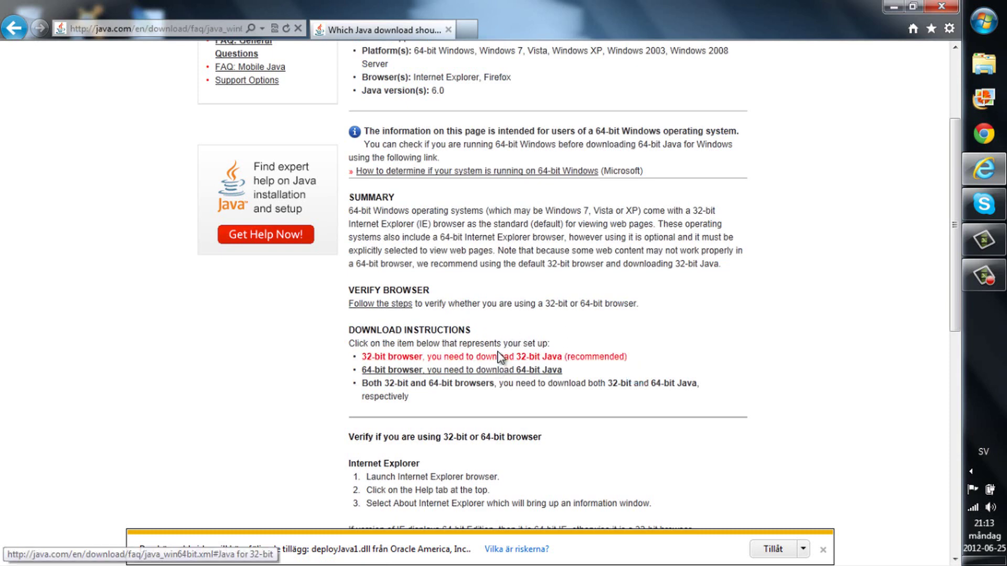
click(451, 371)
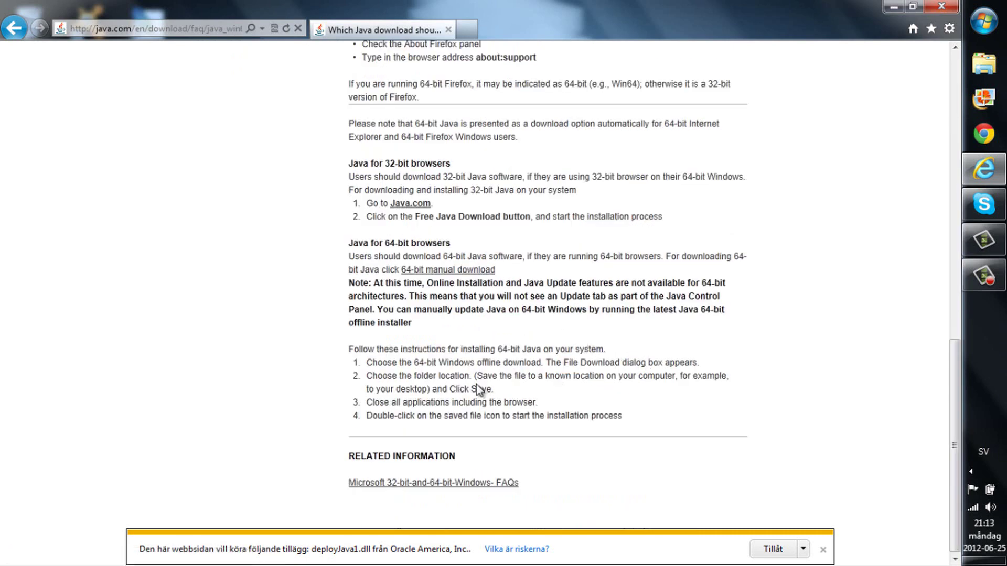
View the 64-bit manual download page, then close the browser window
click(449, 271)
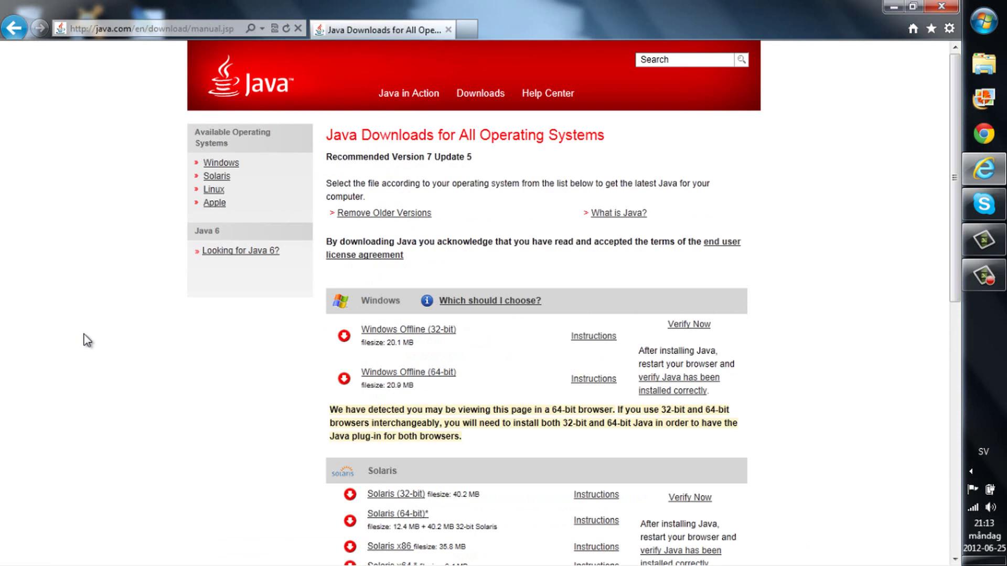
scroll(393, 285, down, 3)
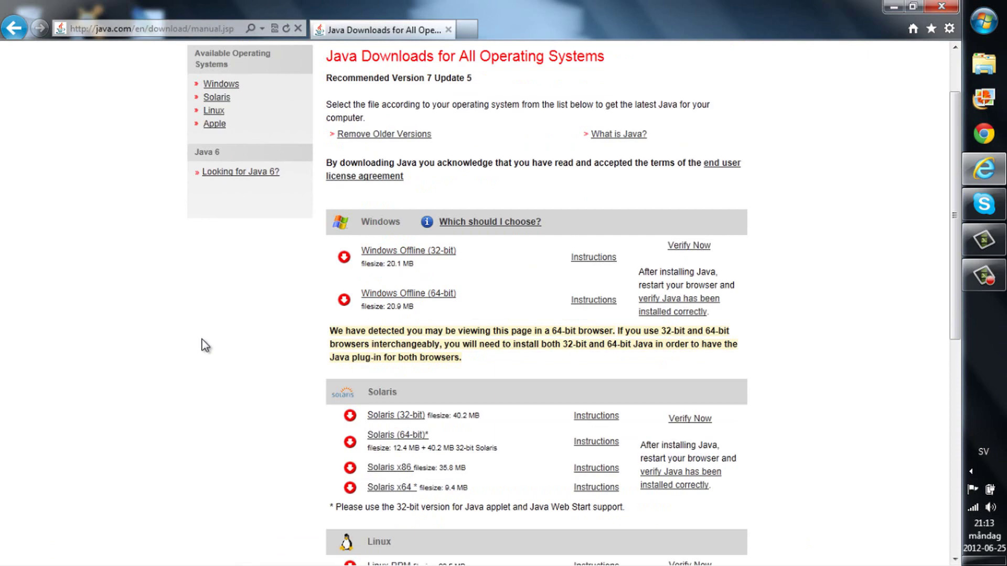
scroll(207, 346, up, 3)
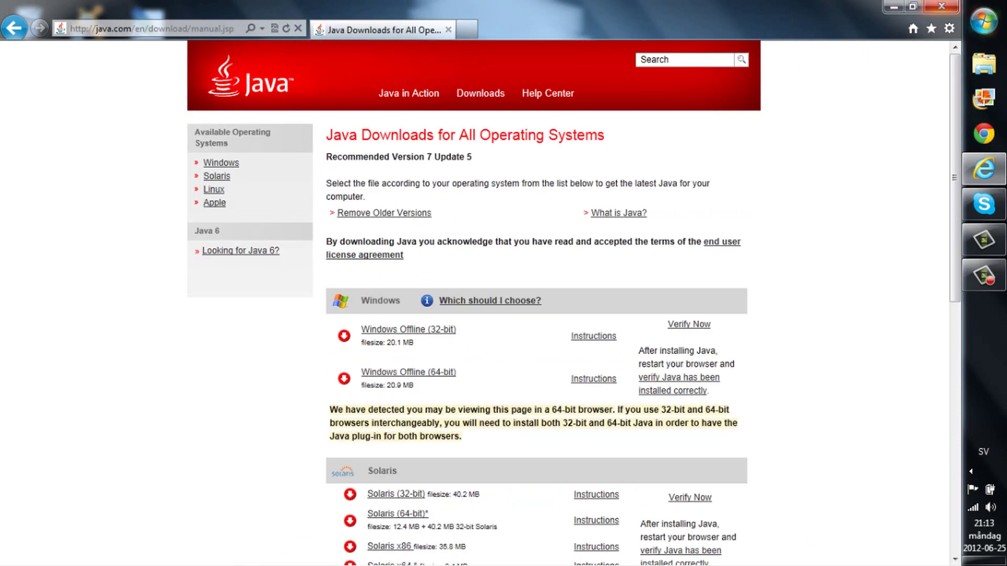
click(951, 8)
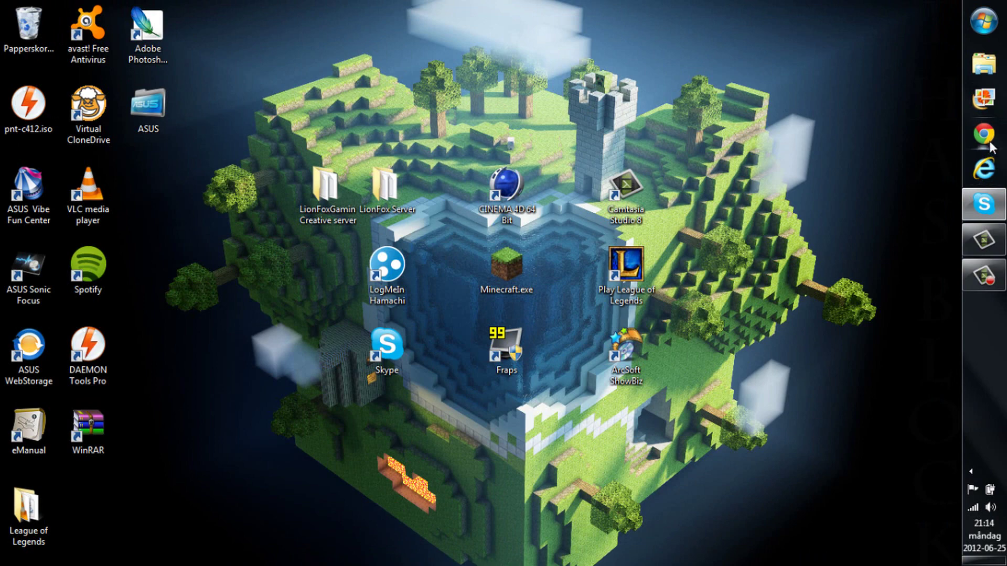
Reopen Internet Explorer, search 'java download', open 'Download Free Java Software', and decline the default-browser prompt
click(984, 169)
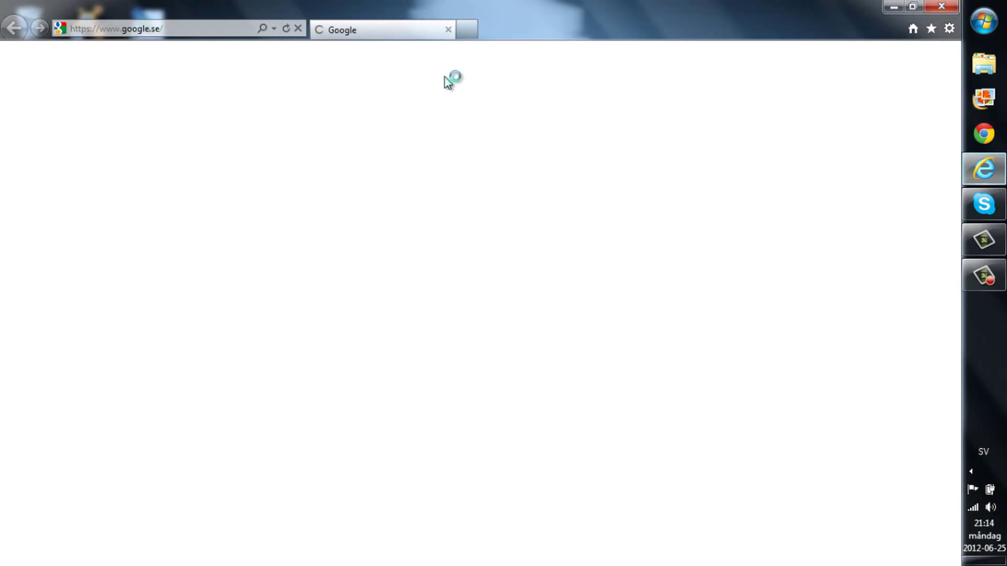
click(379, 281)
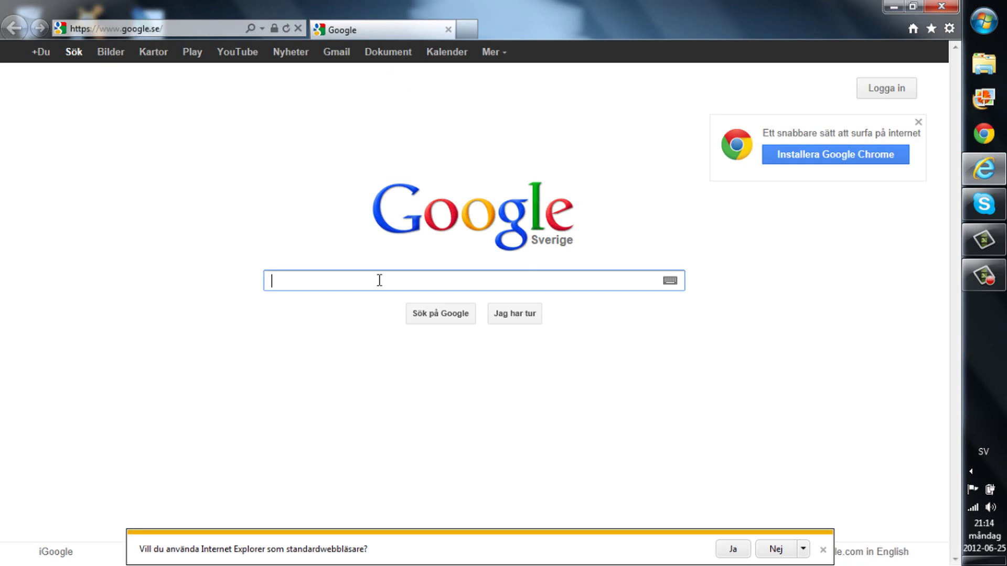
text(java download)
key(Return)
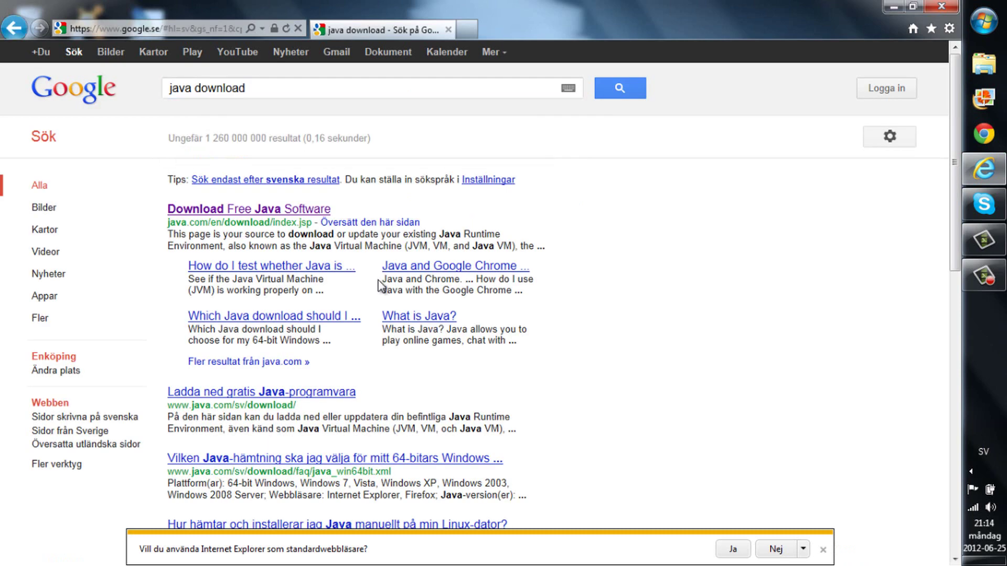
click(304, 209)
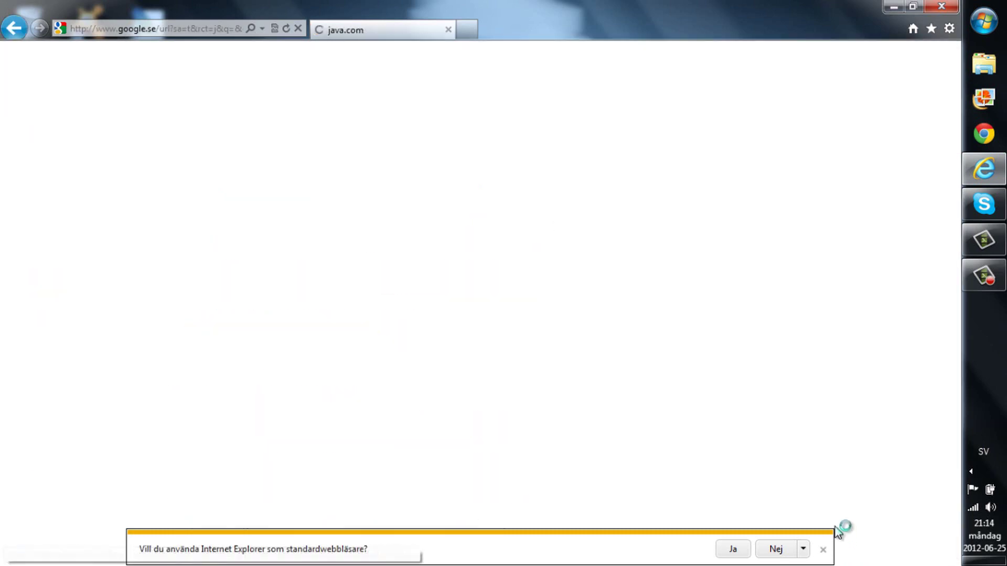
click(771, 550)
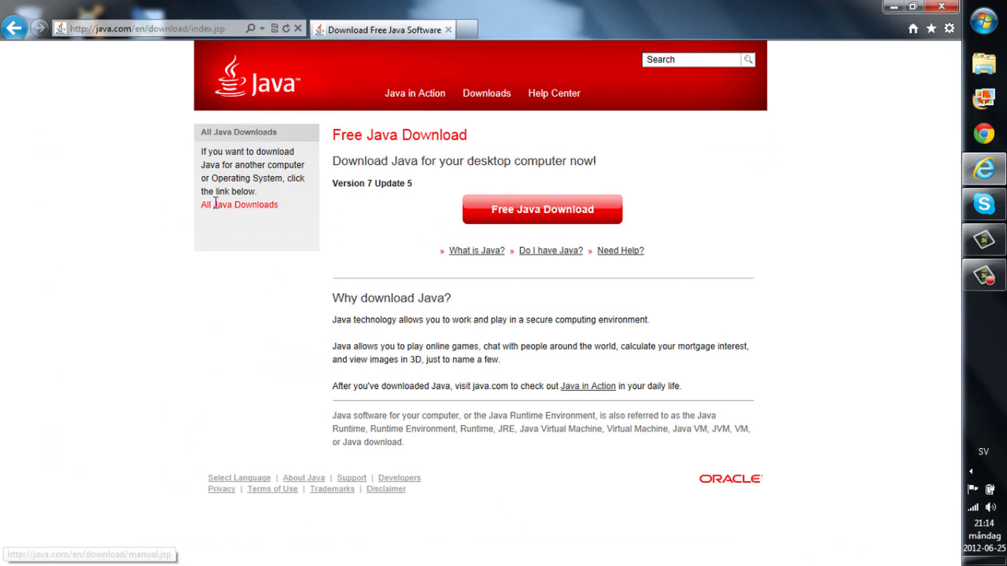
Go via 'Do I have Java?' to Remove Older Versions, highlight the red recommendation, and dismiss the add-on bar
click(548, 258)
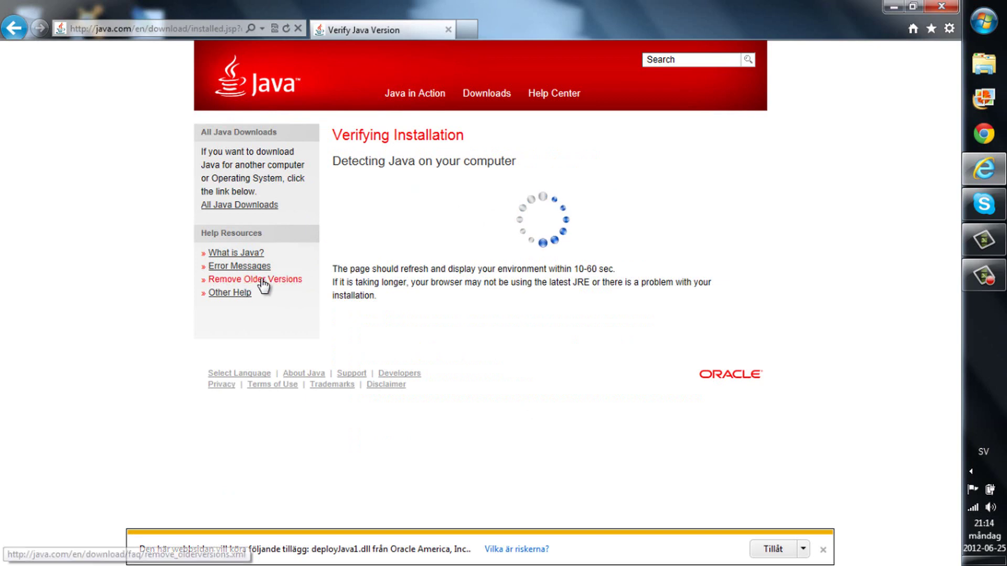
click(287, 286)
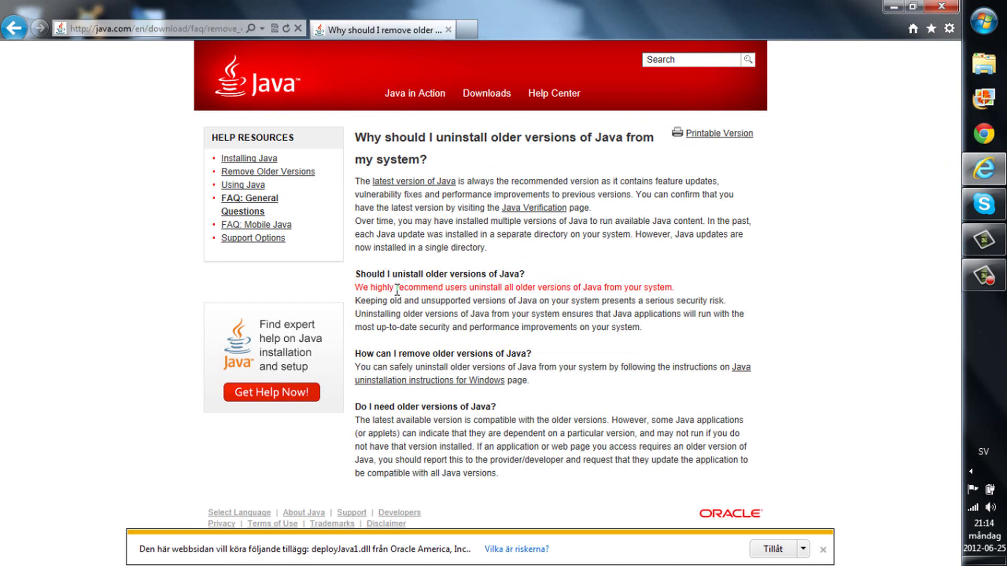
drag(355, 288, 465, 285)
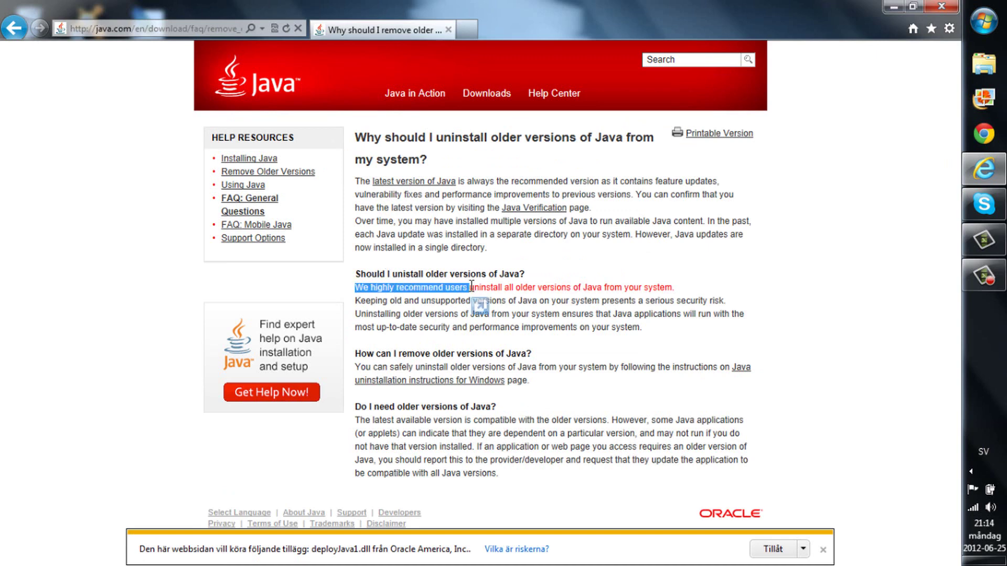
click(473, 286)
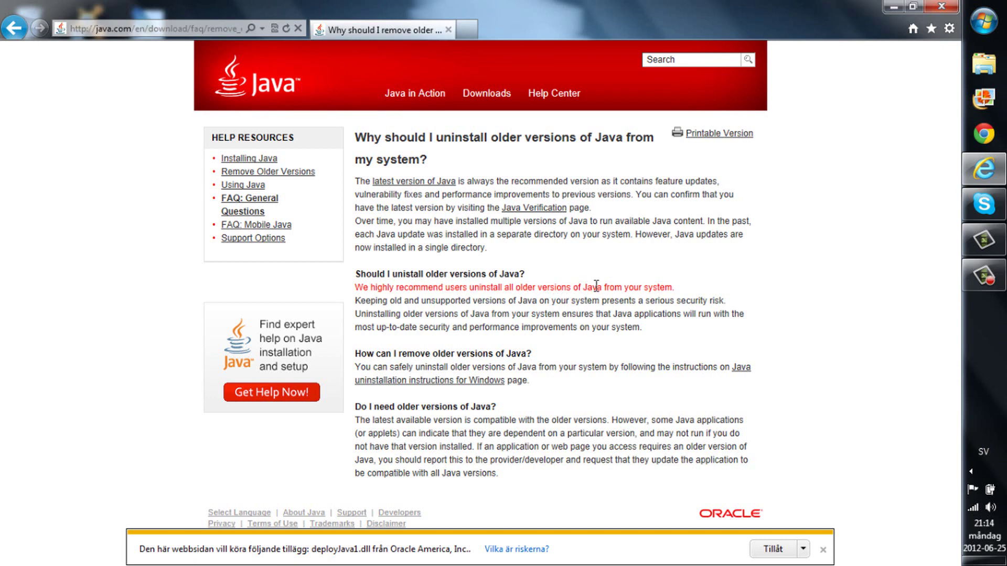
drag(629, 289, 691, 294)
click(694, 284)
click(822, 550)
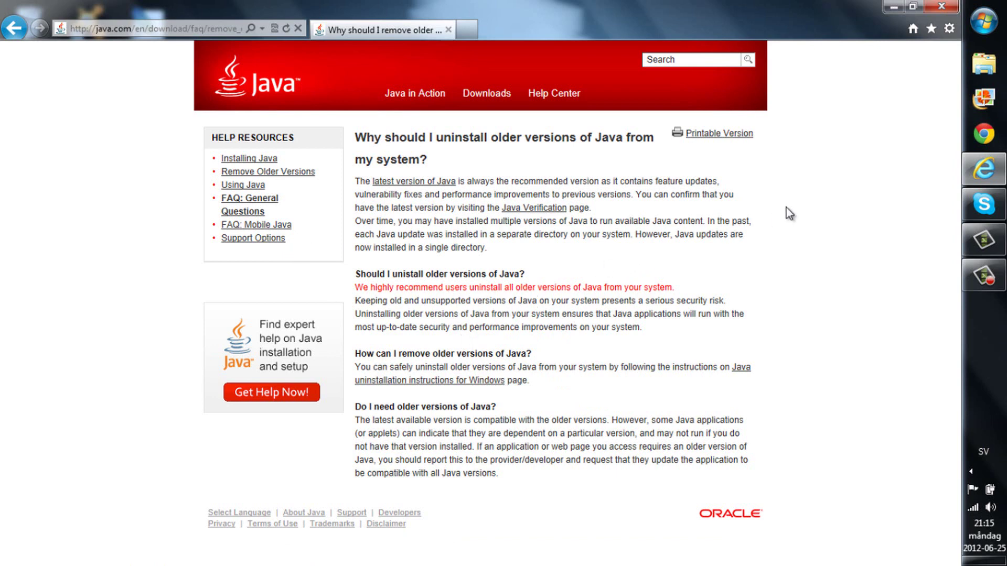
click(984, 24)
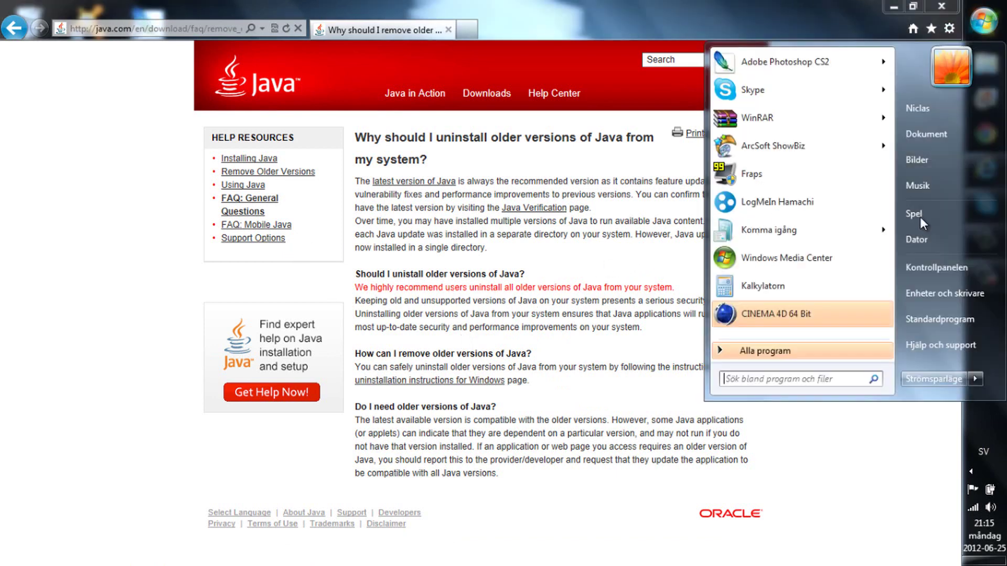
click(941, 266)
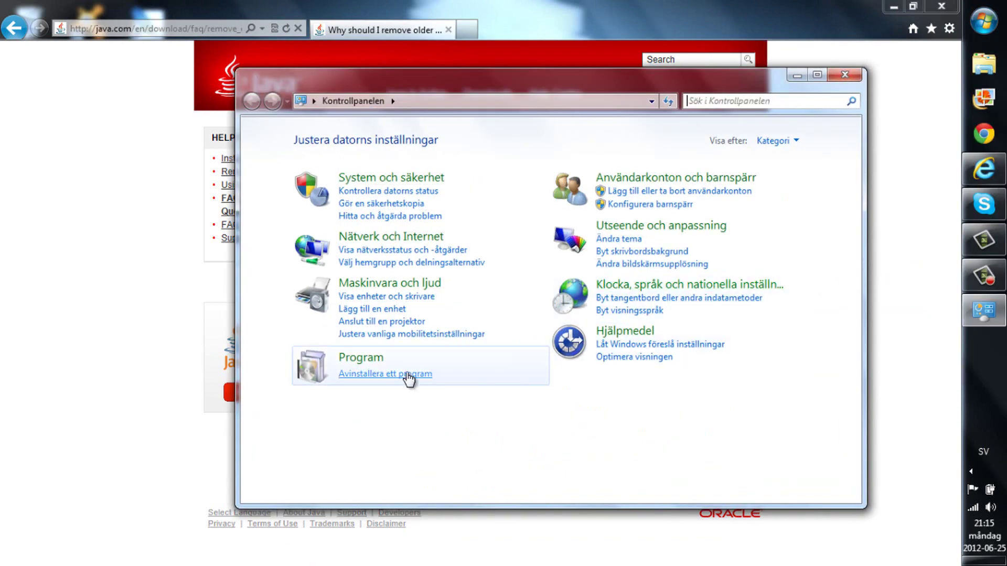
click(844, 74)
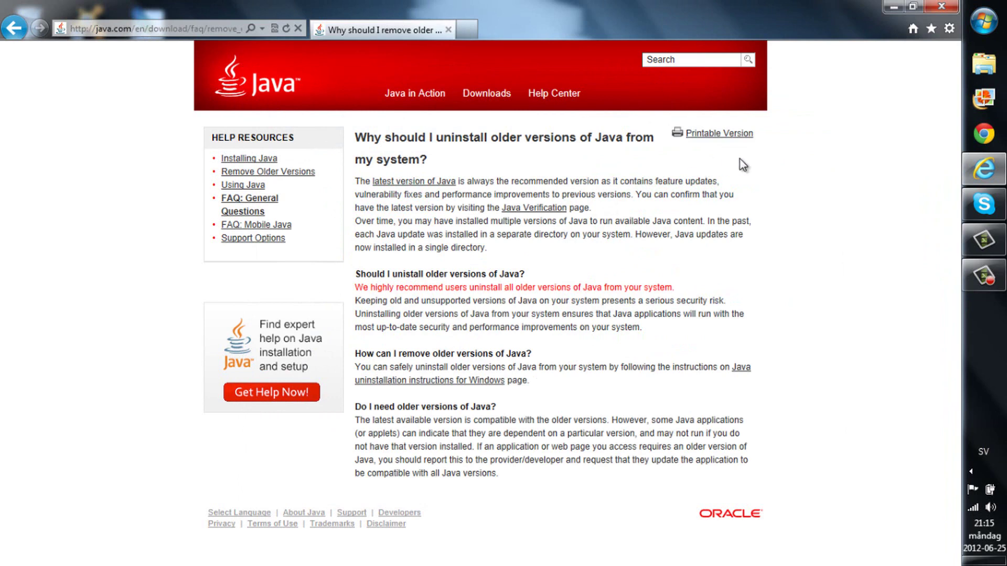
Close Internet Explorer, then drag down the right side of the desktop several times
click(942, 7)
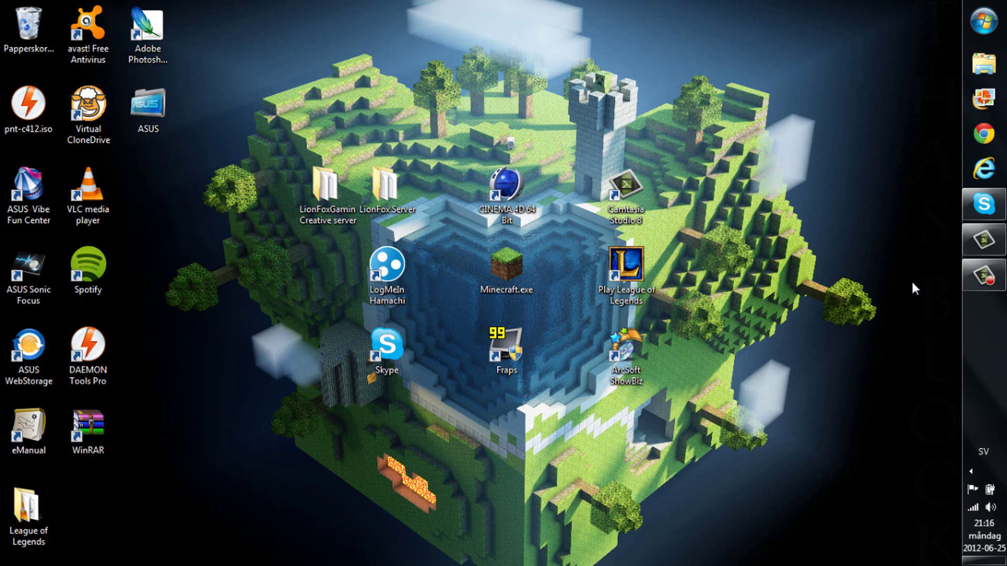
drag(910, 264, 914, 524)
drag(928, 202, 911, 534)
drag(917, 203, 927, 545)
drag(914, 216, 934, 498)
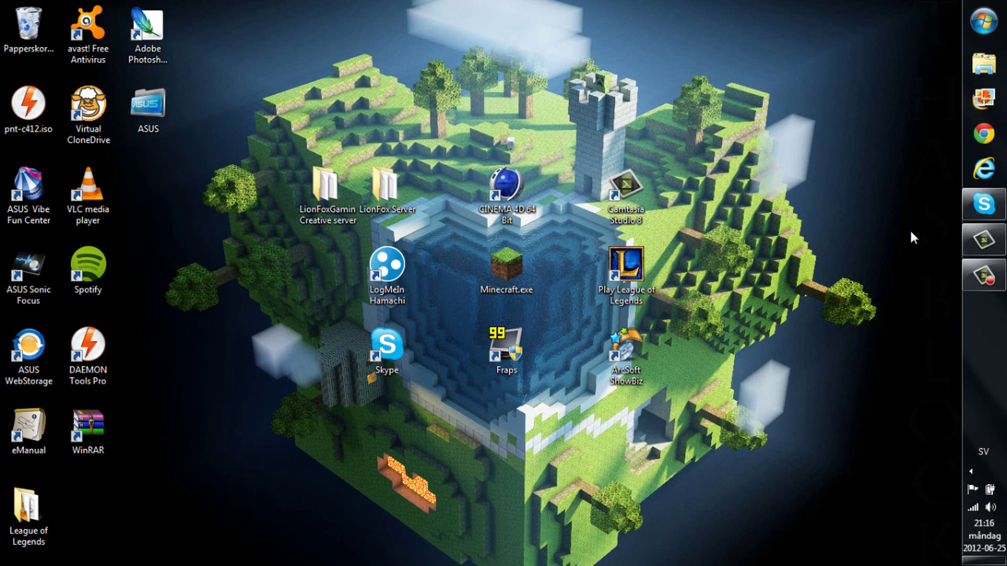